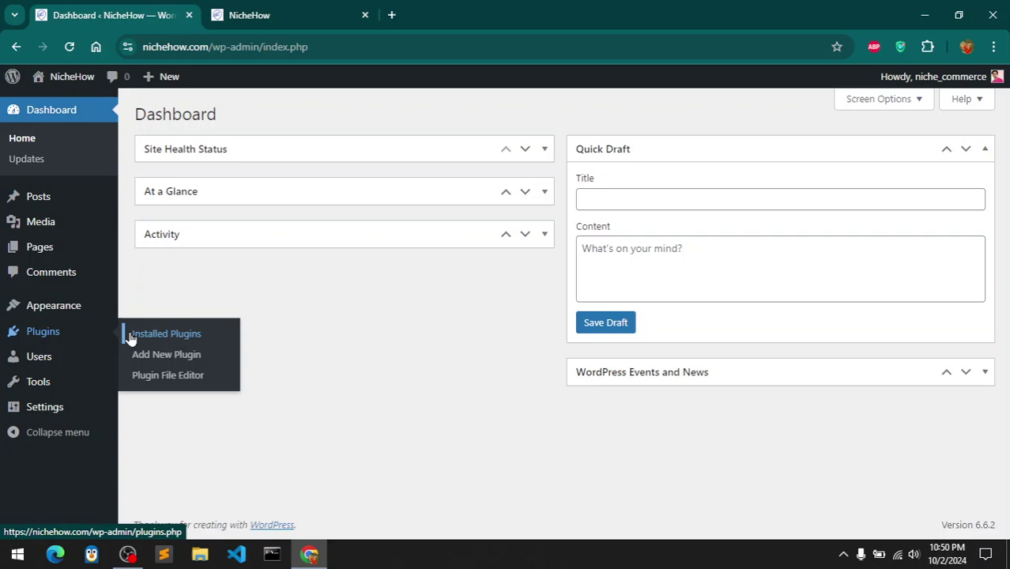
# Search the plugin directory for 'tag manager' and install Tag Manager – Header, Body And Footer
pyautogui.click(131, 334)
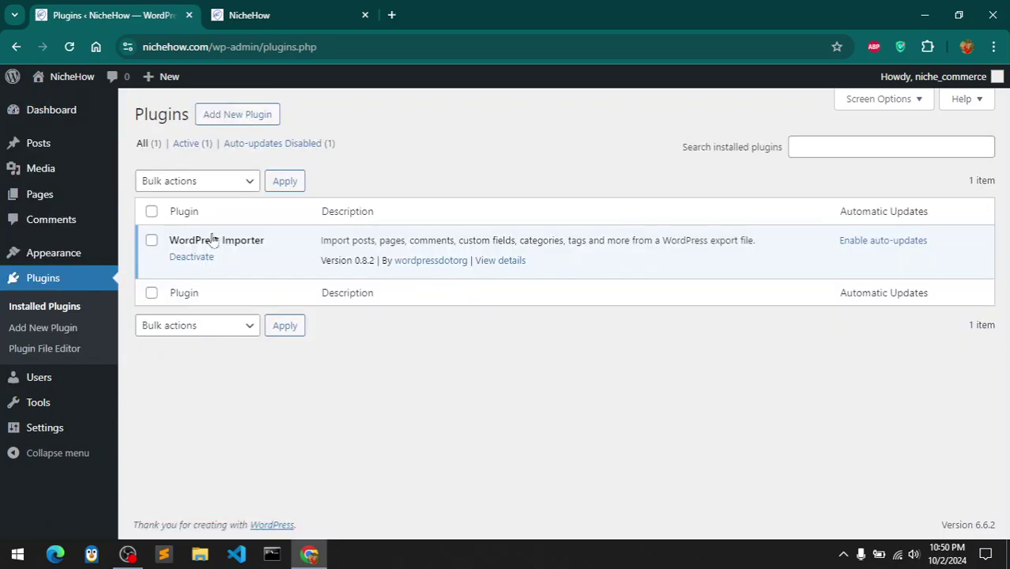
pyautogui.click(224, 117)
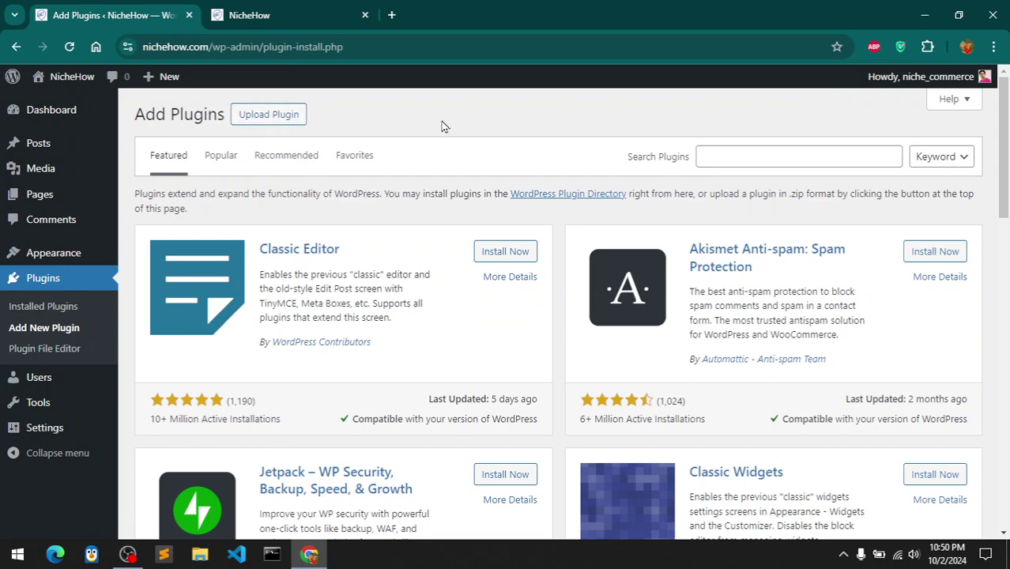
pyautogui.click(729, 156)
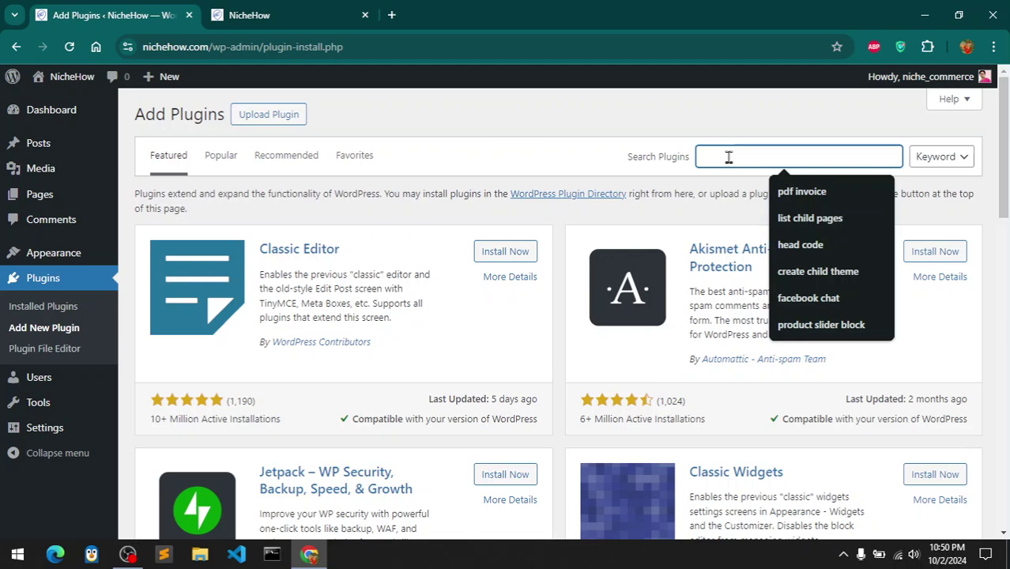
pyautogui.write('t')
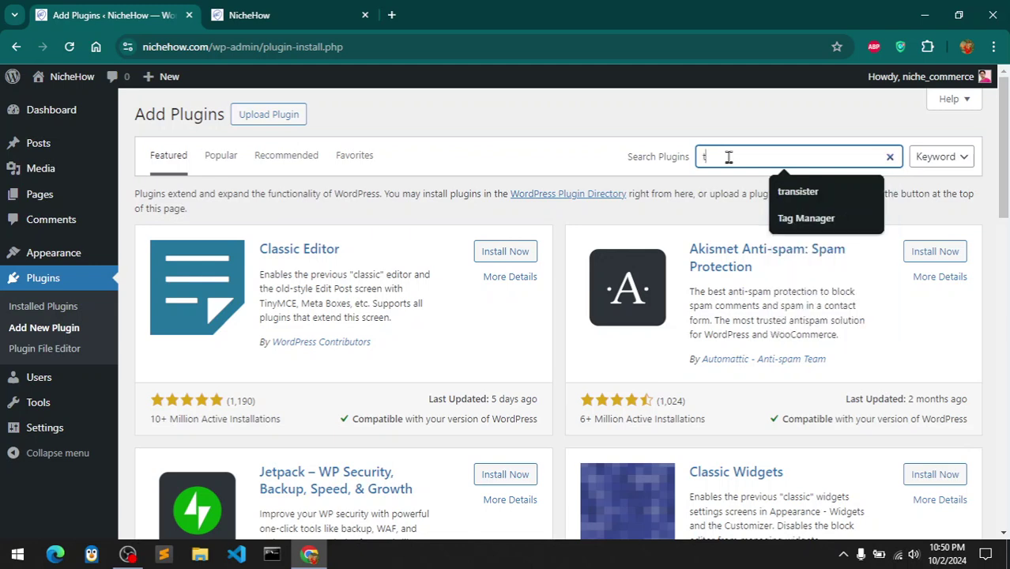
pyautogui.write('ag mag')
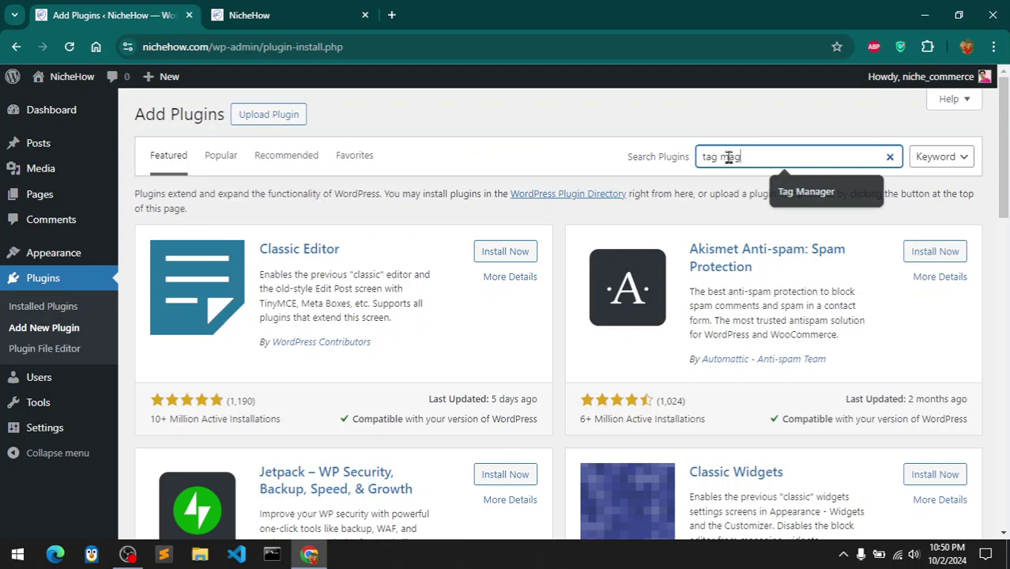
pyautogui.write(' manage')
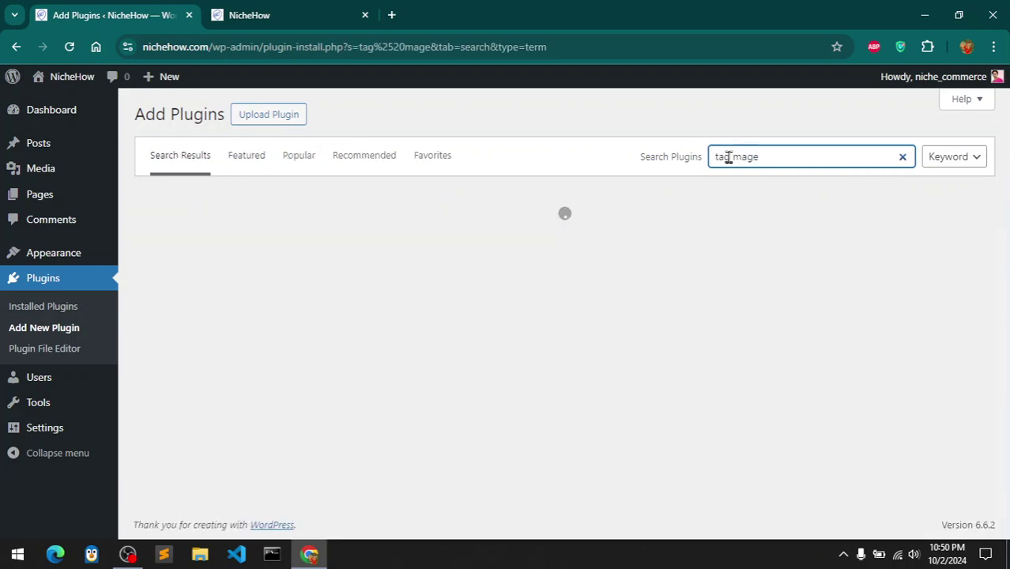
pyautogui.press('BackSpace')
pyautogui.press('BackSpace')
pyautogui.write('na')
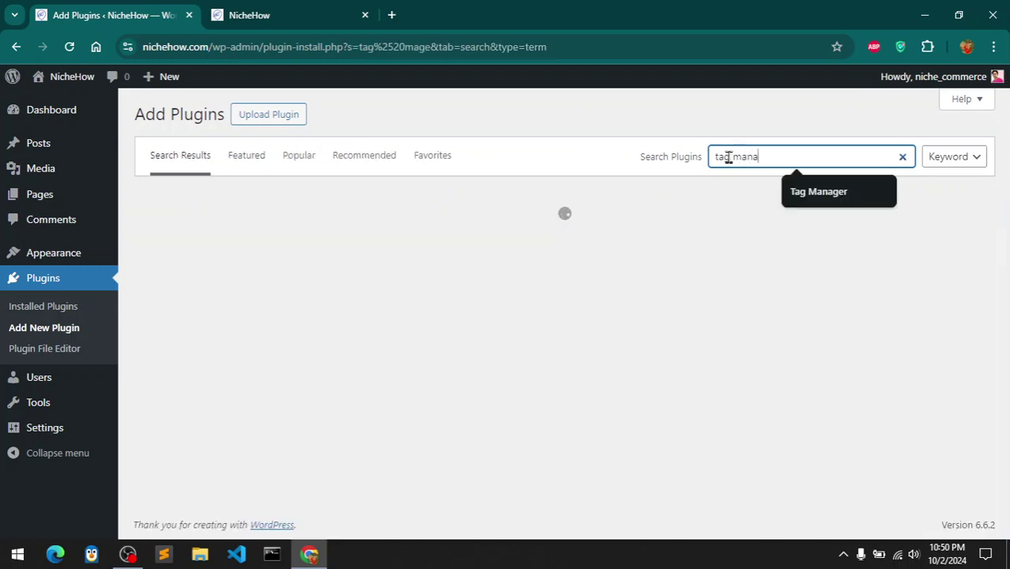
pyautogui.write('ger')
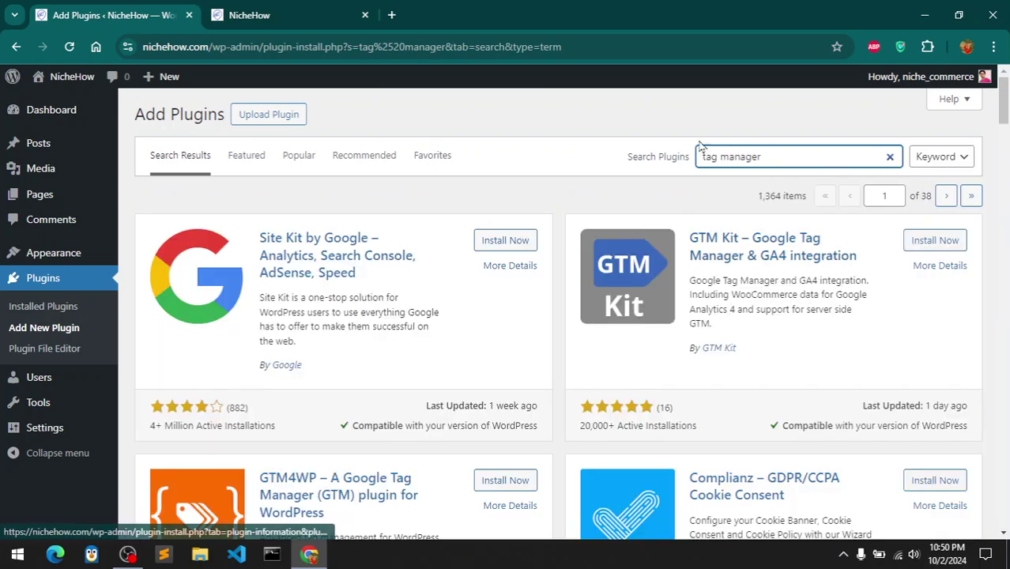
pyautogui.moveTo(1005, 109); pyautogui.dragTo(1005, 207)
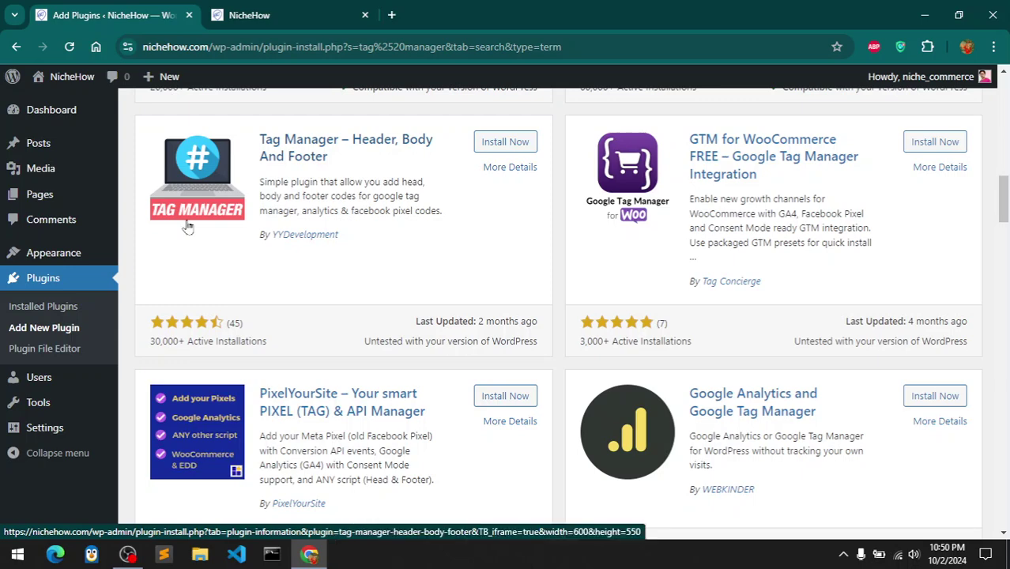
pyautogui.click(502, 146)
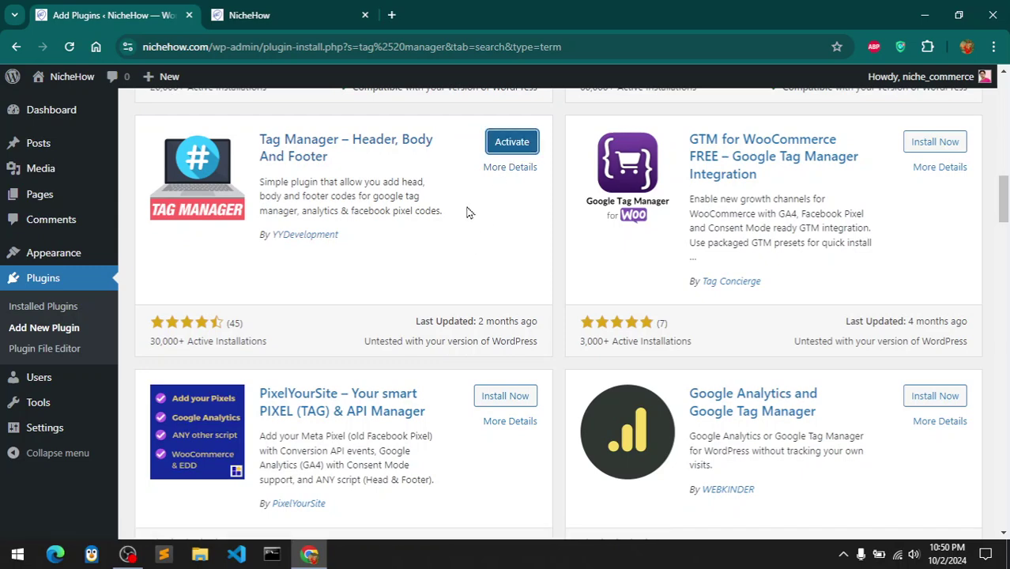
# Activate the Tag Manager plugin and open its settings page
pyautogui.click(504, 141)
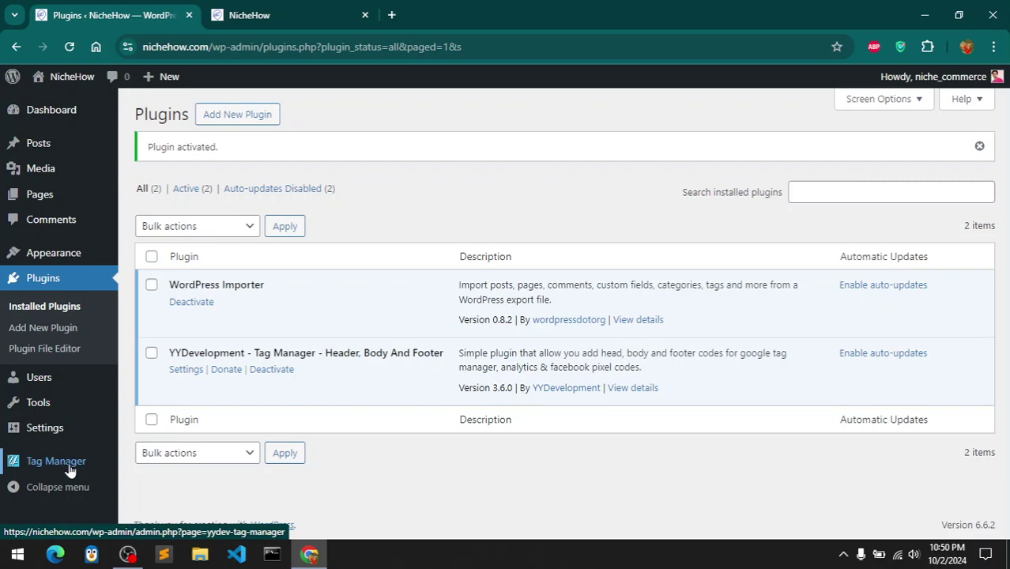
pyautogui.click(70, 469)
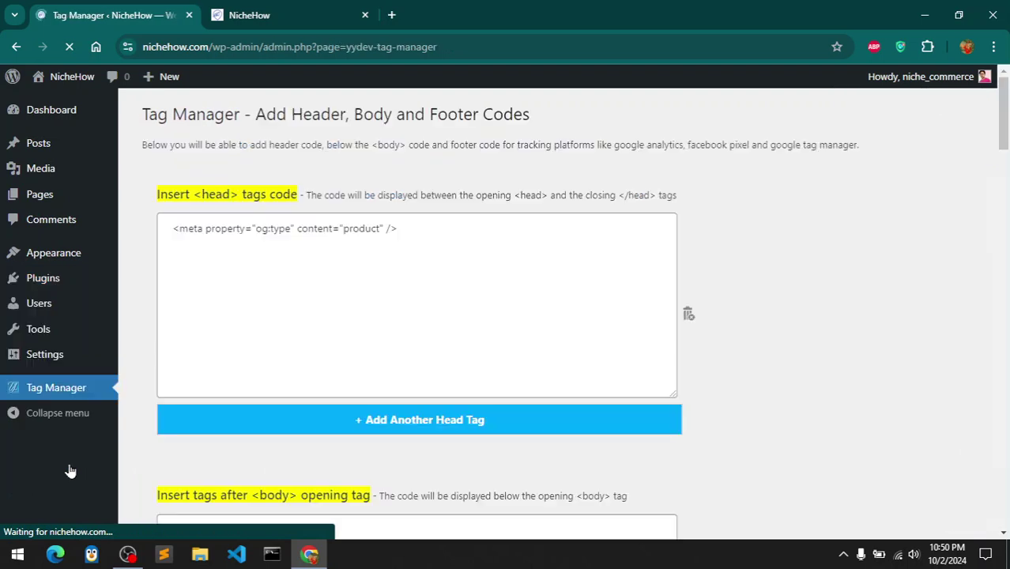
pyautogui.click(248, 286)
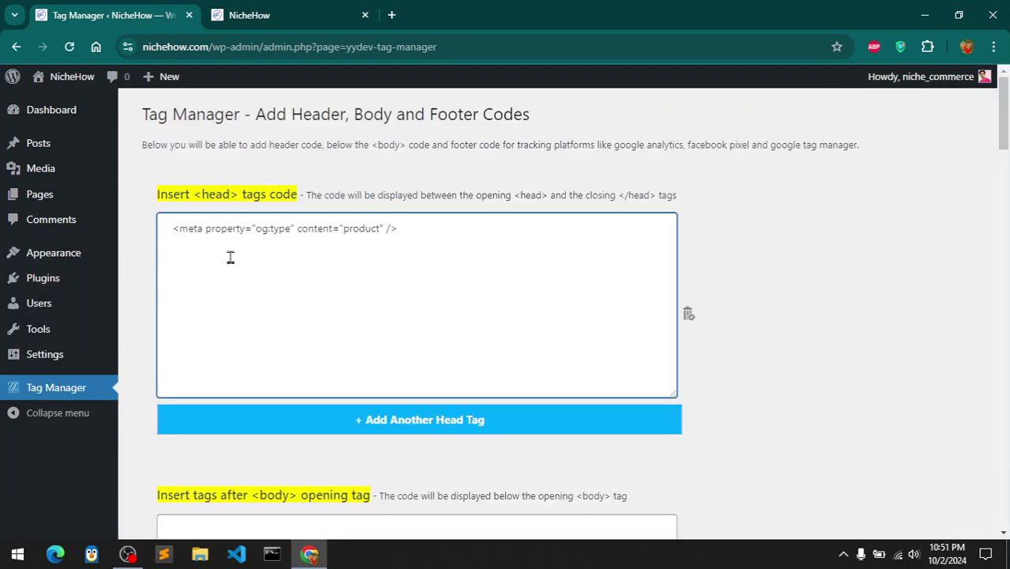
# Cut and re-paste the og:type product meta line in the head code field
pyautogui.moveTo(156, 197); pyautogui.dragTo(314, 195)
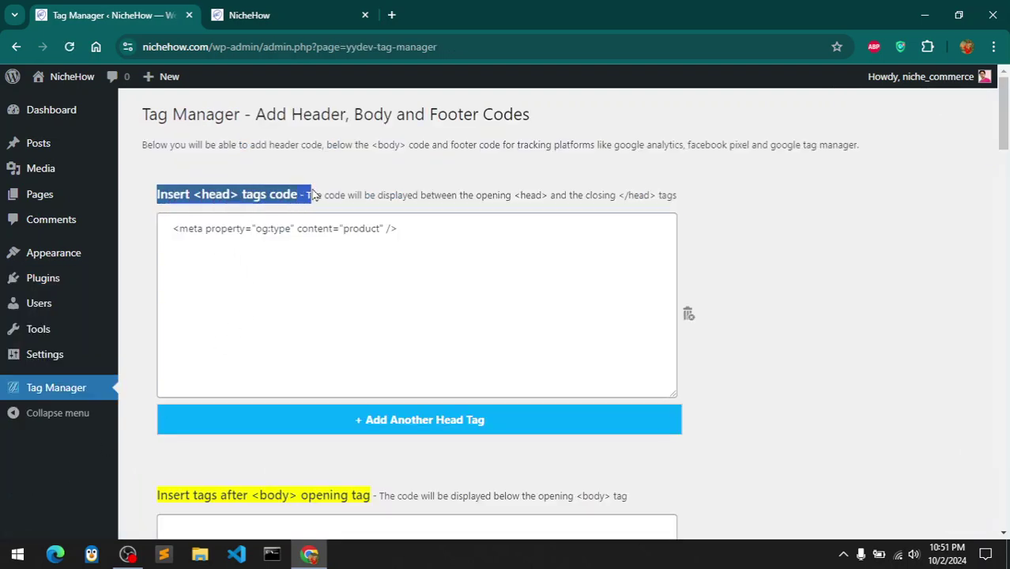
pyautogui.click(385, 231)
pyautogui.moveTo(435, 233); pyautogui.dragTo(168, 255)
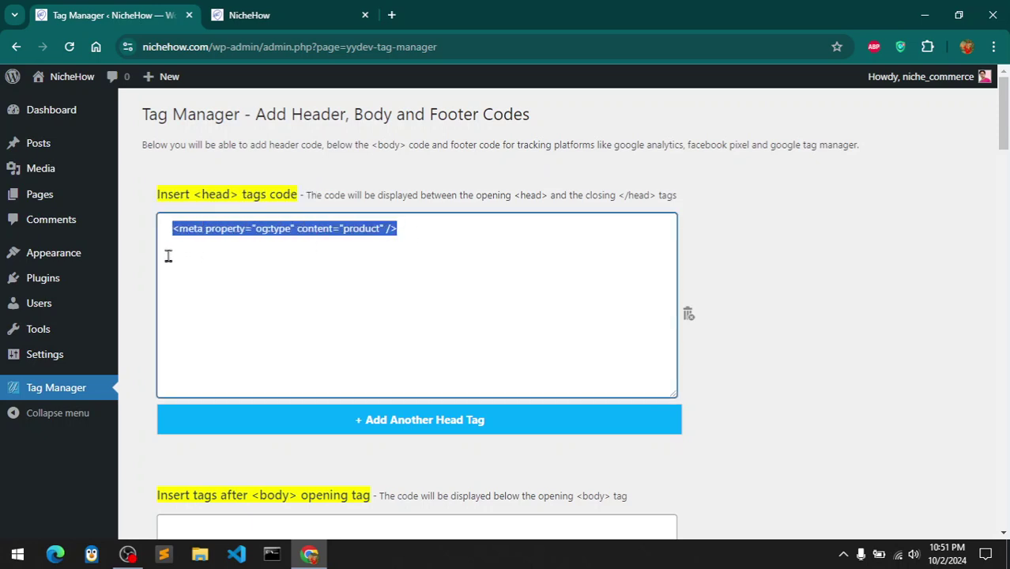
pyautogui.hotkey('ctrl', 'x')
pyautogui.hotkey('ctrl', 'v')
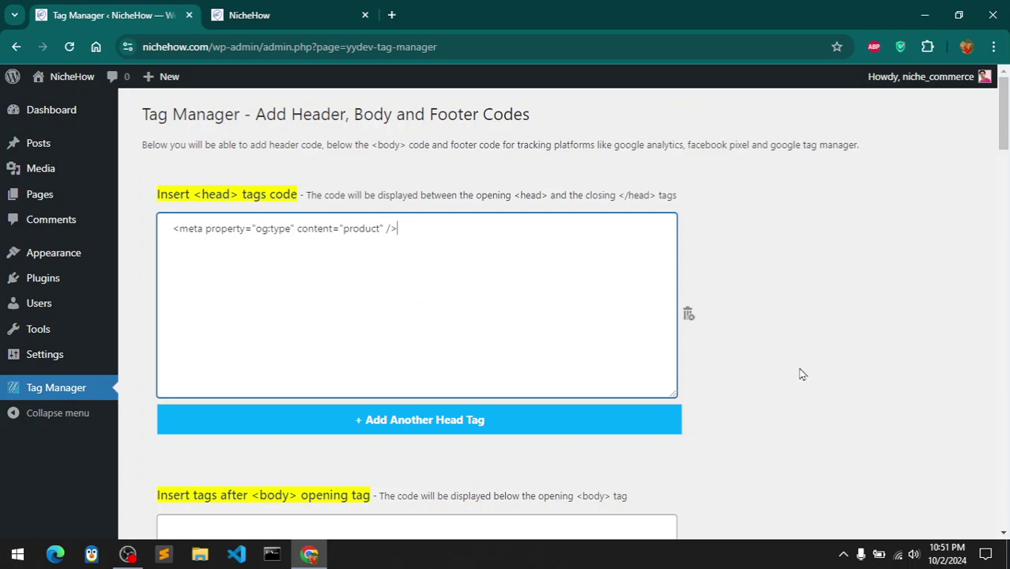
# Add a second head-code box, then delete it and confirm the removal
pyautogui.click(417, 432)
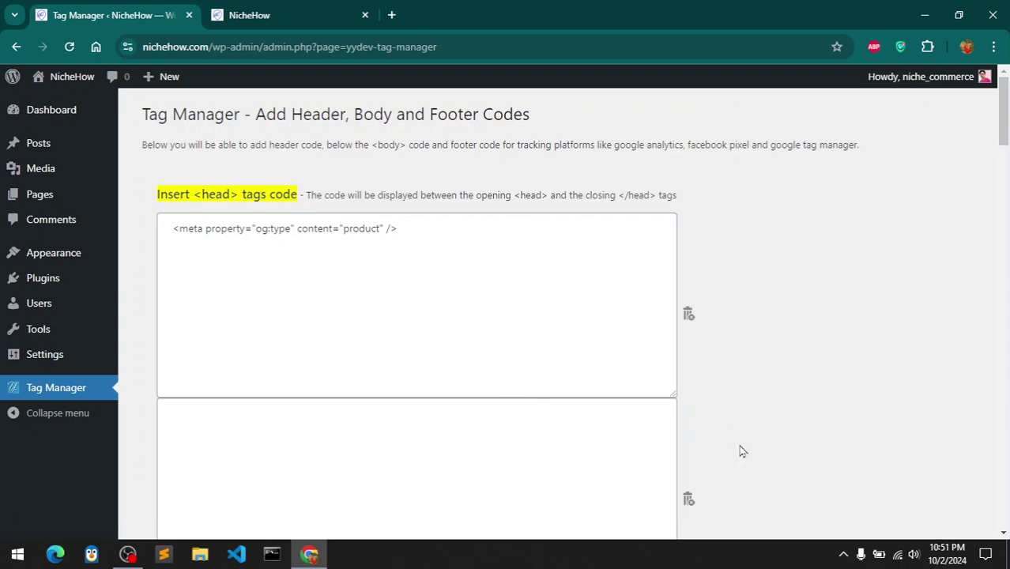
pyautogui.click(689, 500)
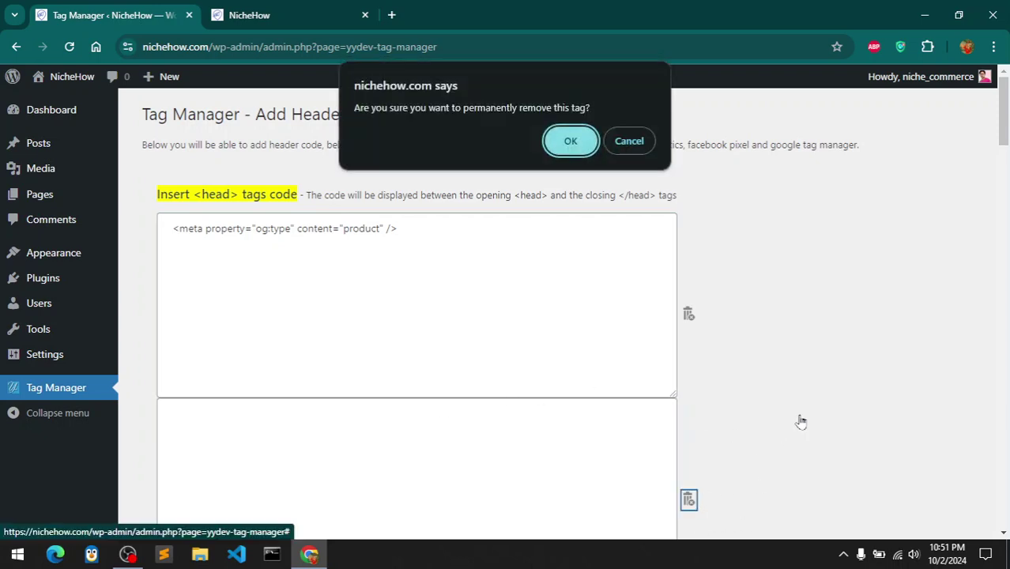
pyautogui.click(570, 140)
pyautogui.moveTo(1003, 130); pyautogui.dragTo(1005, 190)
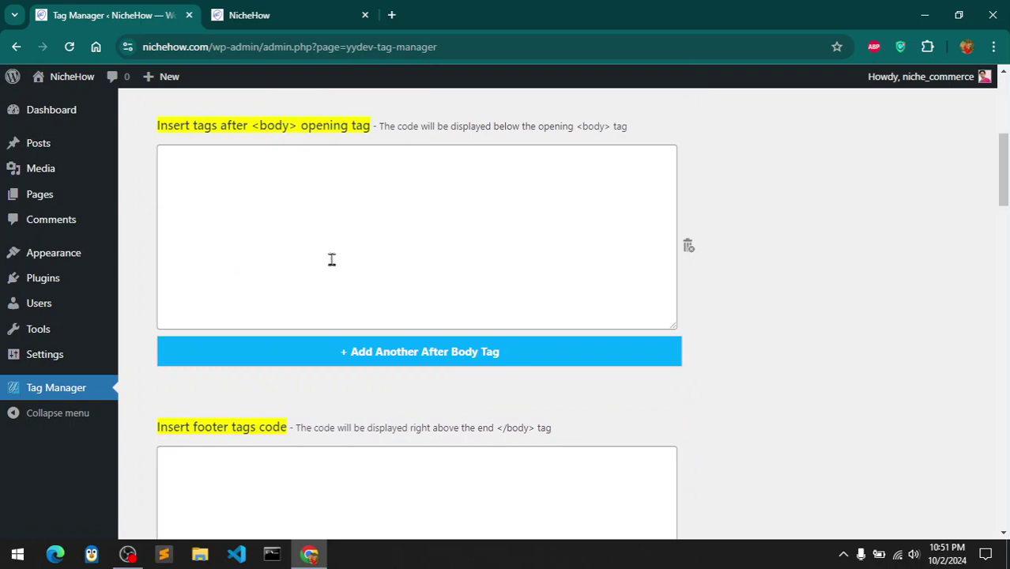
# Scroll past the empty after-body and footer fields and save with Insert/Update Tags
pyautogui.click(264, 481)
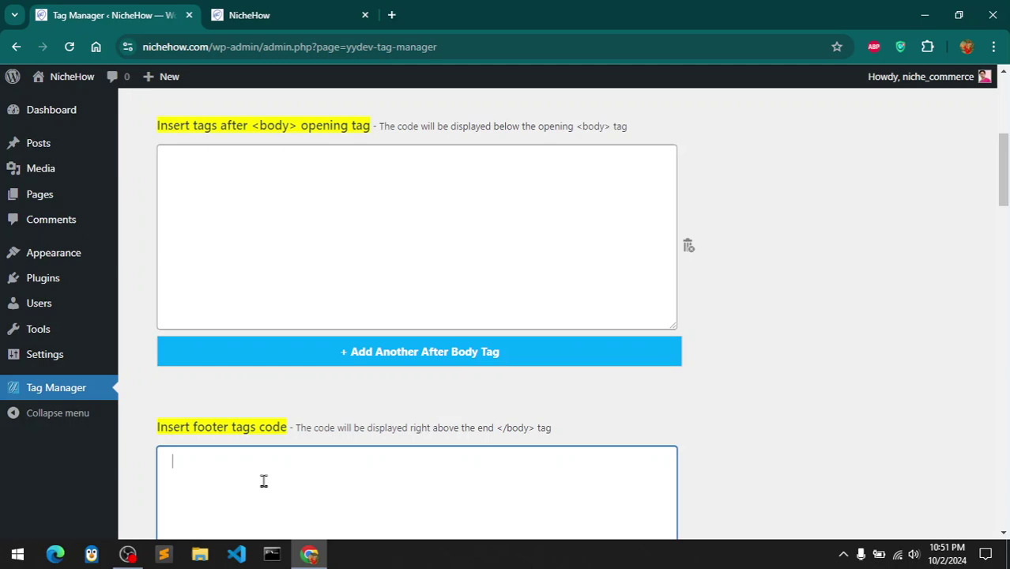
pyautogui.moveTo(1004, 196)
pyautogui.mouseDown()
pyautogui.moveTo(1001, 265)
pyautogui.moveTo(993, 175)
pyautogui.mouseUp()
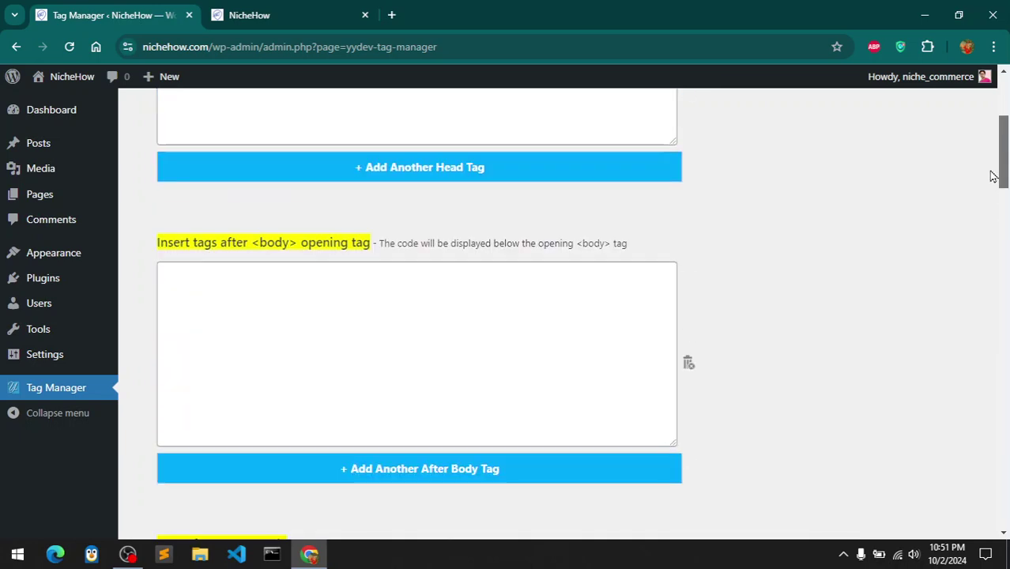
pyautogui.moveTo(420, 244); pyautogui.dragTo(636, 241)
pyautogui.click(684, 238)
pyautogui.click(413, 325)
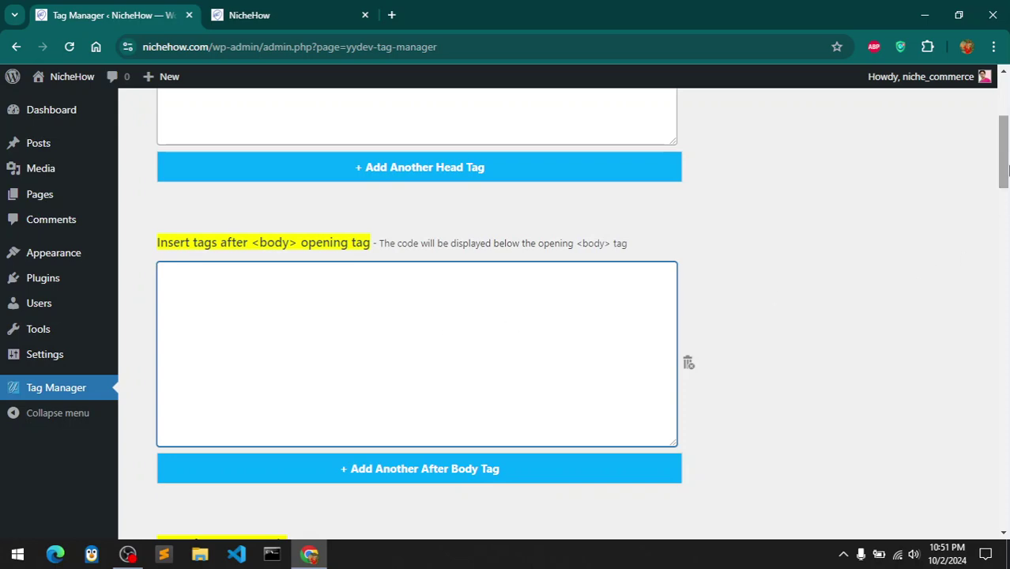
pyautogui.moveTo(1002, 154)
pyautogui.mouseDown()
pyautogui.moveTo(987, 289)
pyautogui.moveTo(975, 305)
pyautogui.moveTo(1000, 332)
pyautogui.moveTo(1001, 349)
pyautogui.moveTo(974, 343)
pyautogui.moveTo(982, 296)
pyautogui.mouseUp()
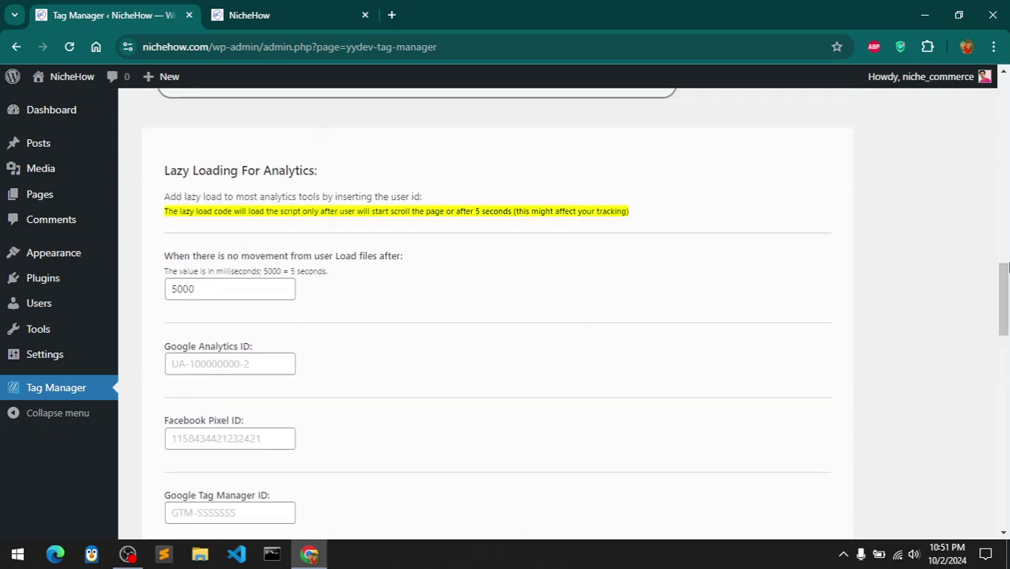
pyautogui.scroll(4, 1005, 268)
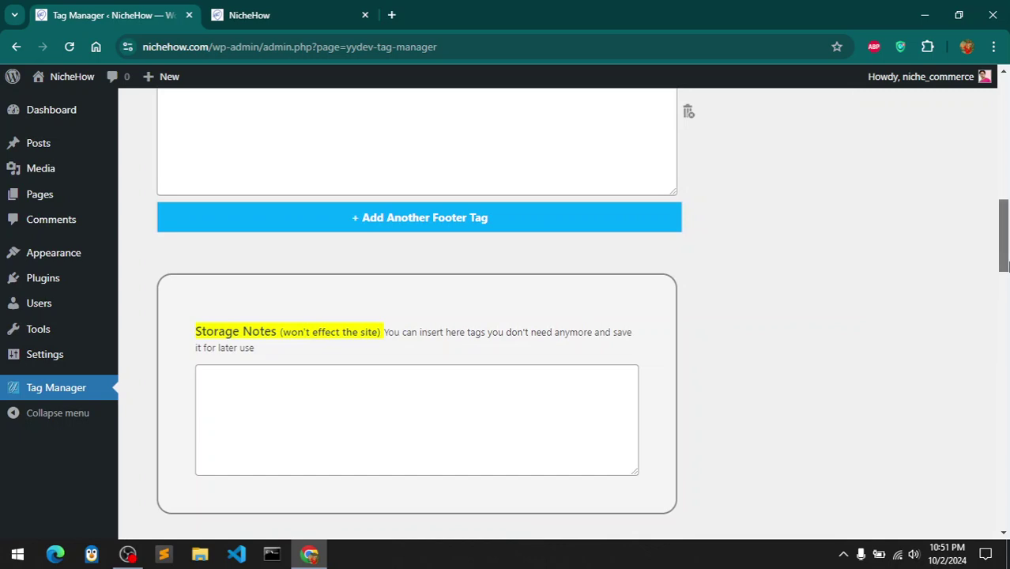
pyautogui.moveTo(1005, 276); pyautogui.dragTo(1003, 350)
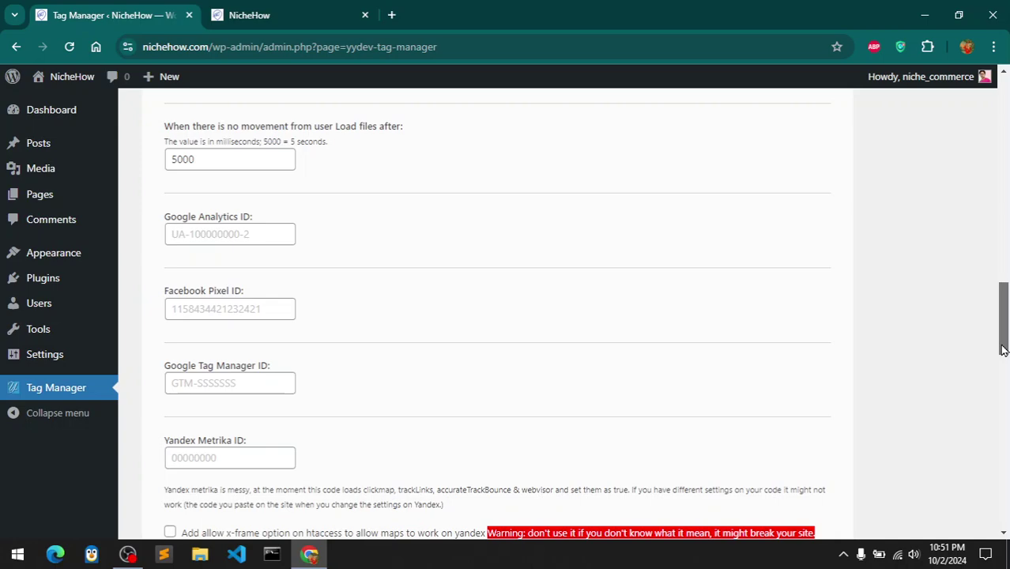
pyautogui.moveTo(1003, 350); pyautogui.dragTo(1005, 430)
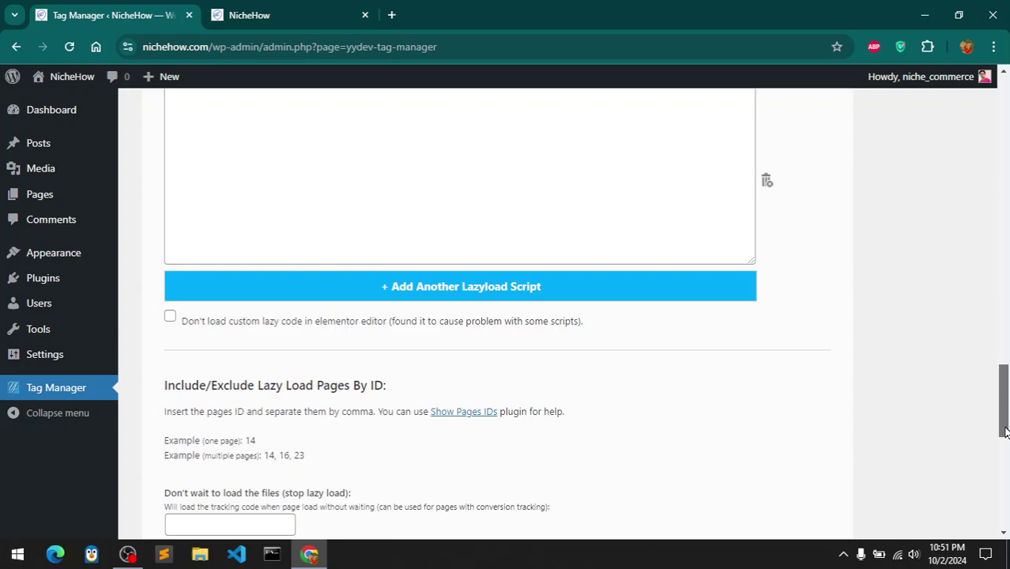
pyautogui.moveTo(1005, 431); pyautogui.dragTo(1004, 488)
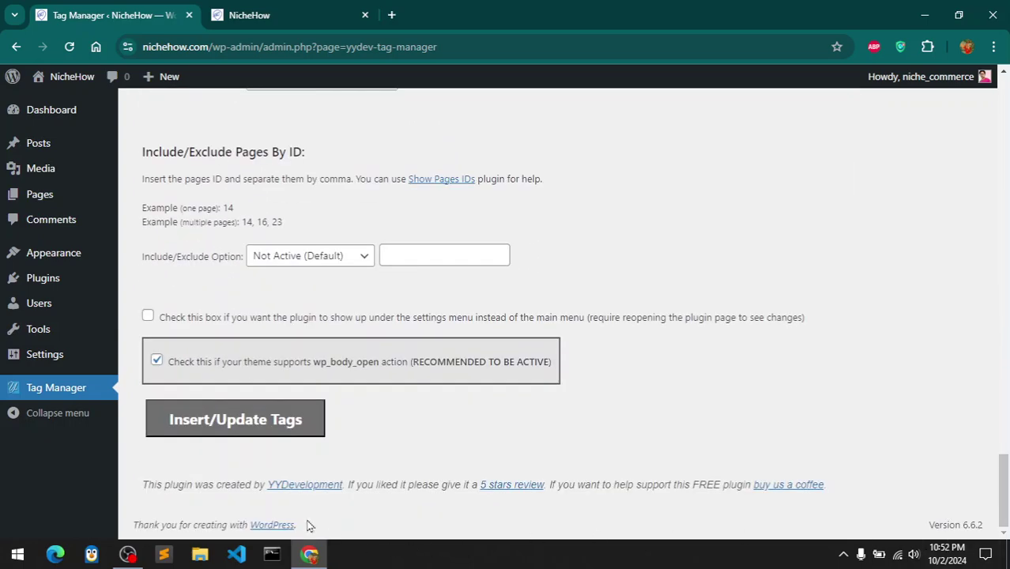
pyautogui.click(207, 419)
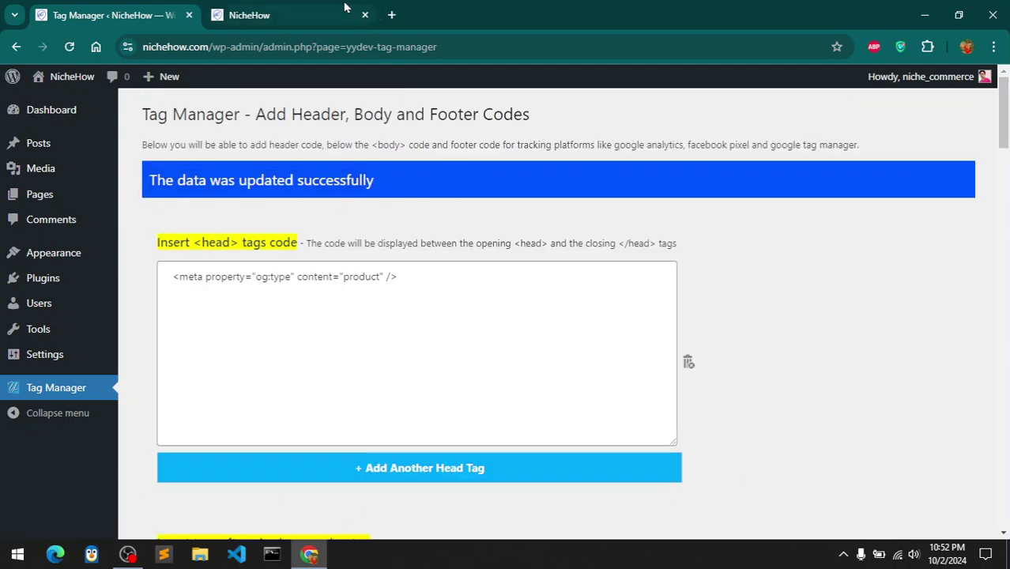
# Reload the site homepage and find the og:type tag in DevTools by searching 'og:' in <head>
pyautogui.click(313, 8)
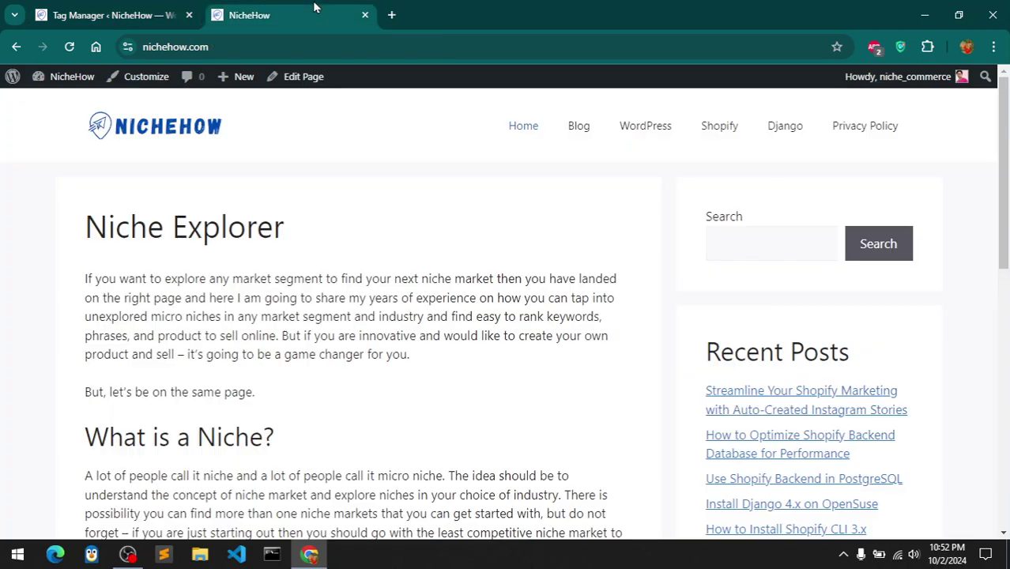
pyautogui.click(69, 46)
pyautogui.press('F12')
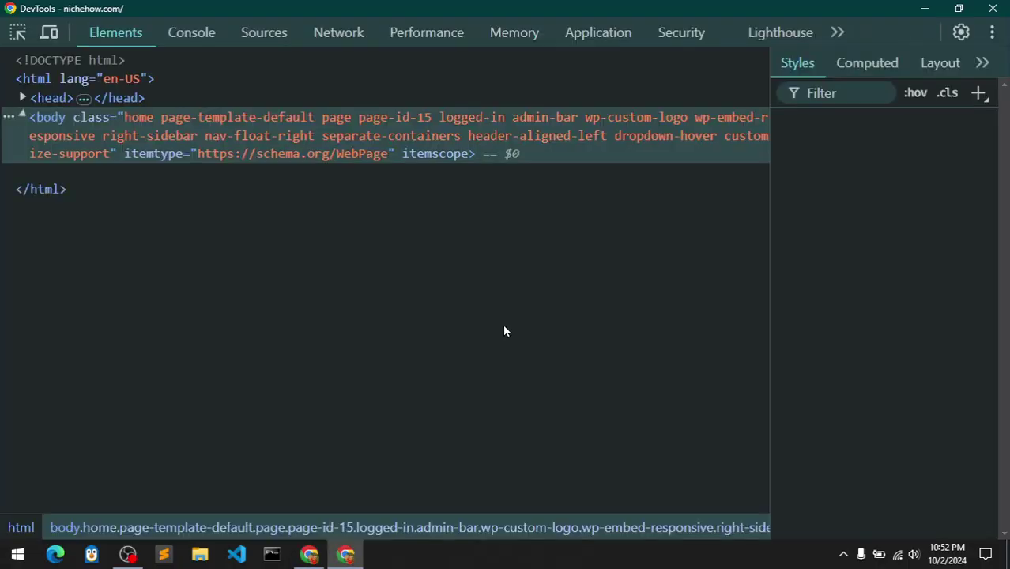
pyautogui.click(22, 98)
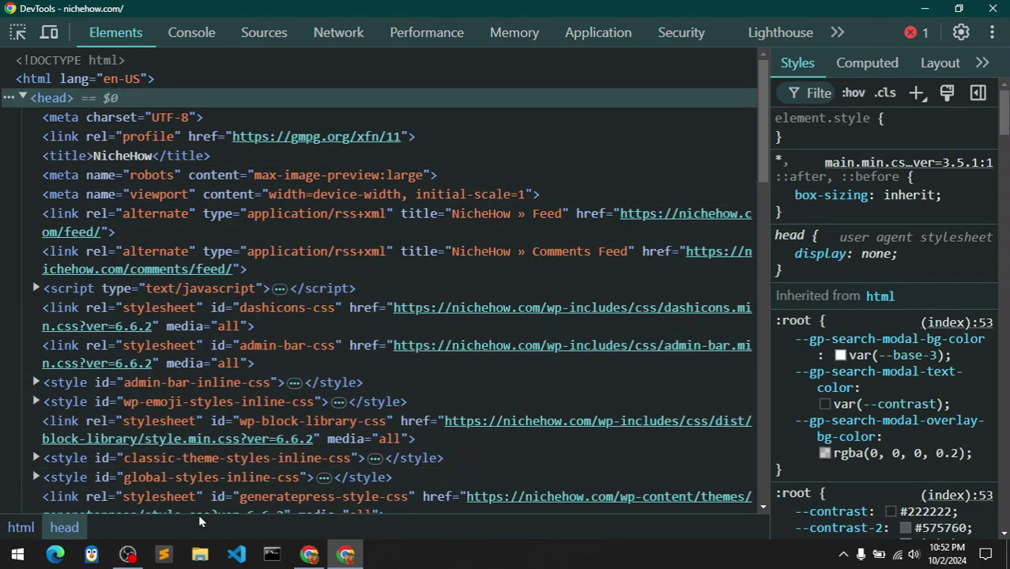
pyautogui.hotkey('ctrl', 'f')
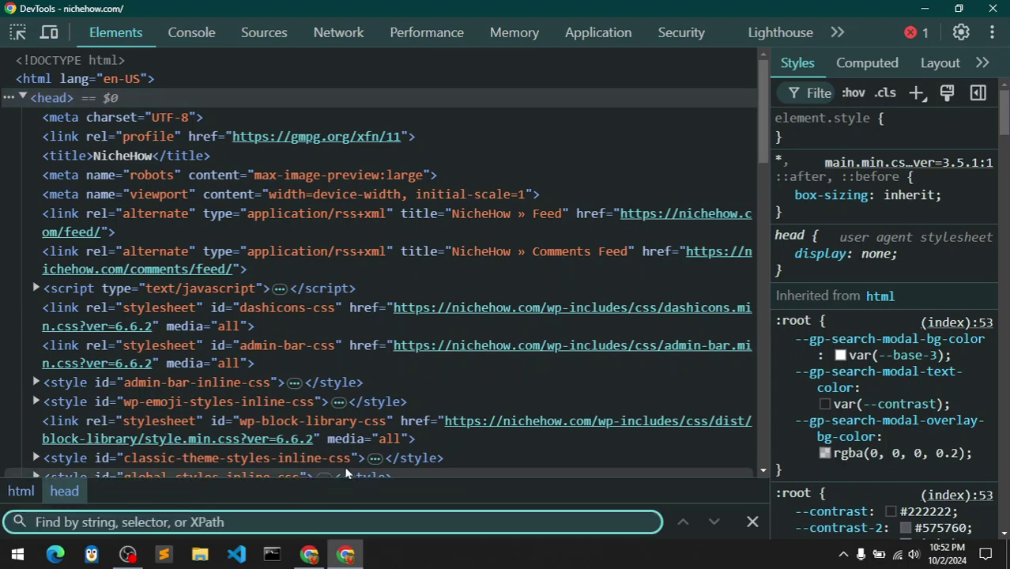
pyautogui.write('og')
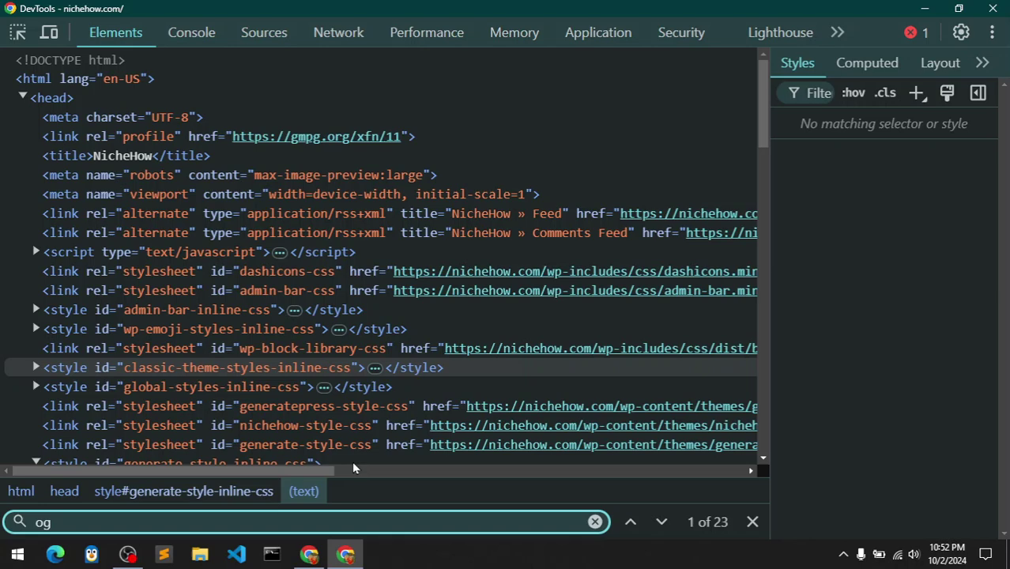
pyautogui.write(':')
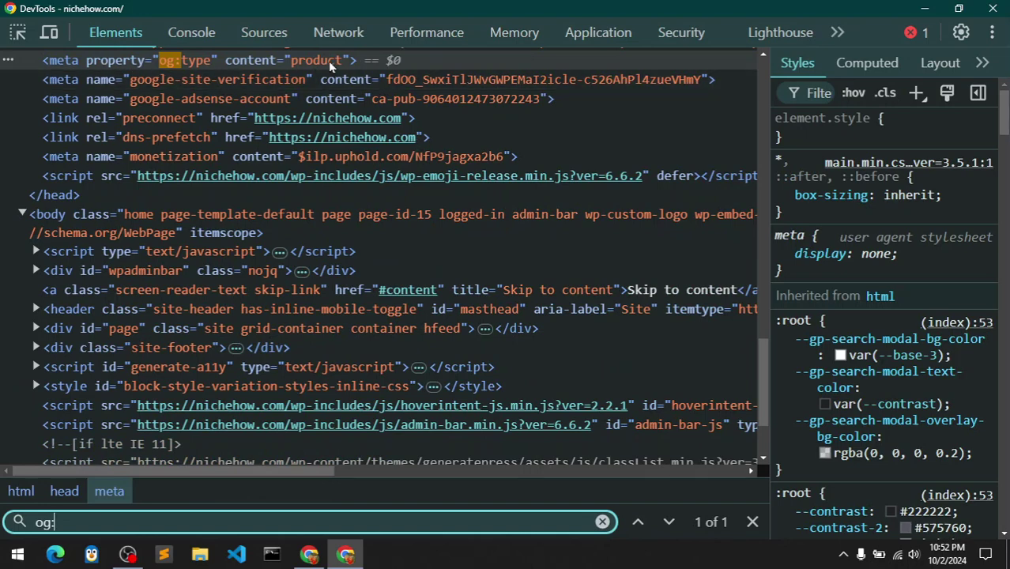
pyautogui.click(925, 10)
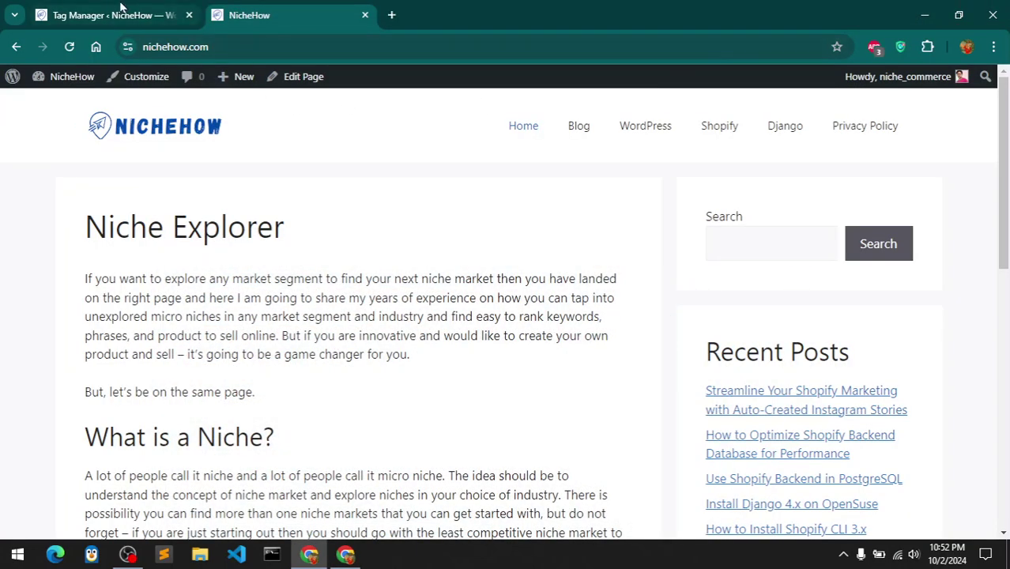
# Activate the Twenty Twenty-Four theme under Appearance > Themes
pyautogui.click(120, 7)
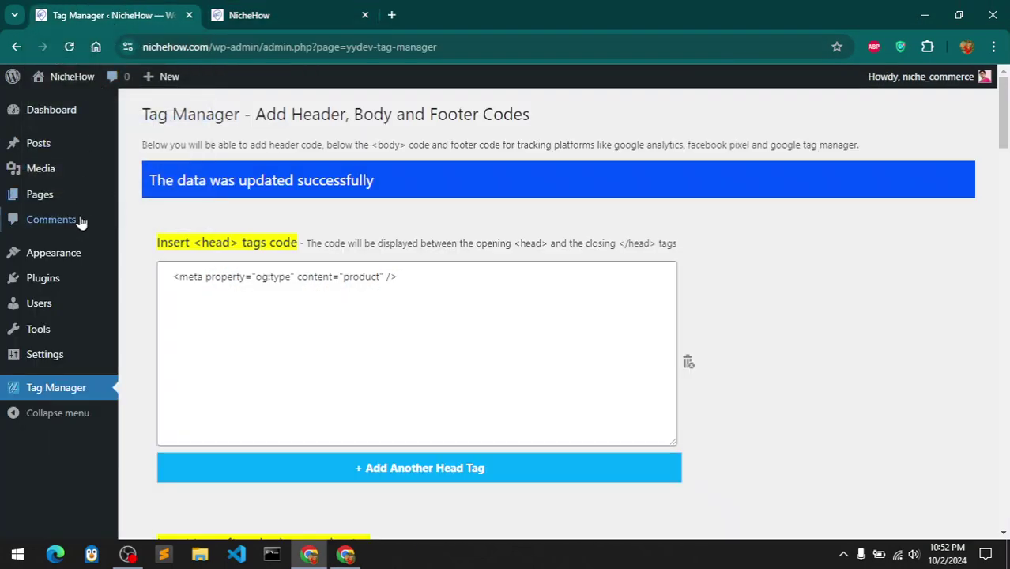
pyautogui.moveTo(53, 252)
pyautogui.click(138, 254)
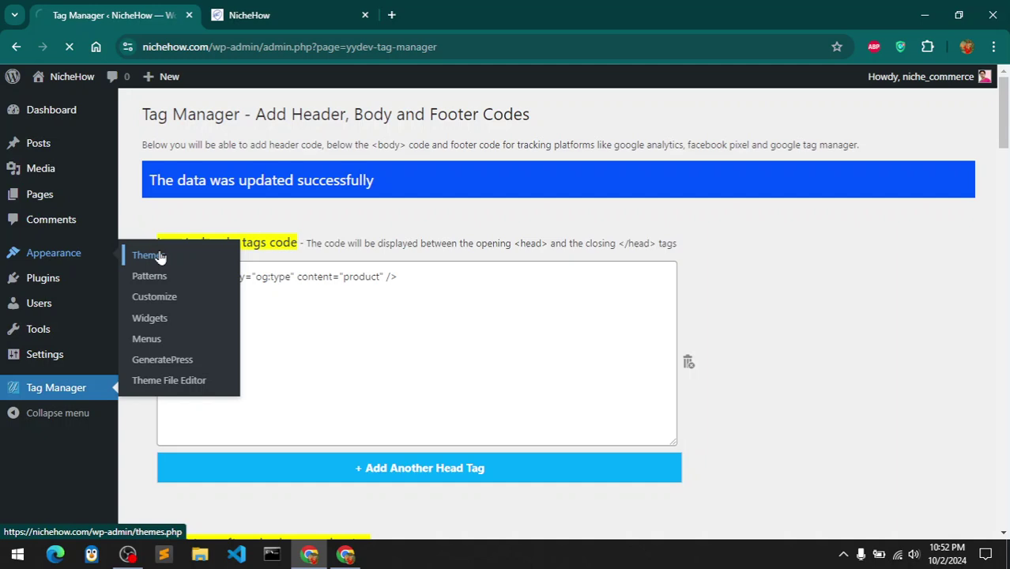
pyautogui.moveTo(850, 268)
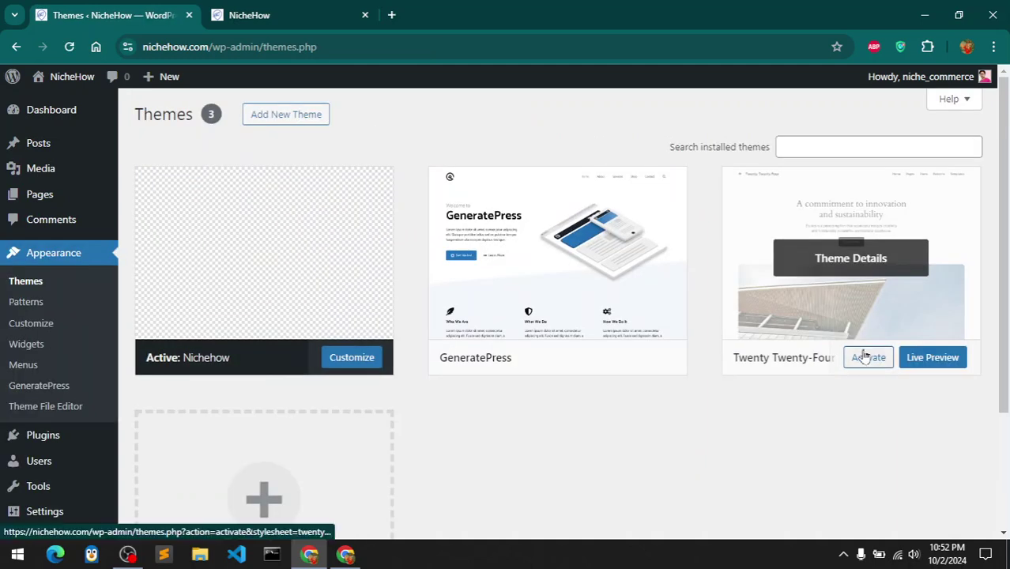
pyautogui.click(868, 362)
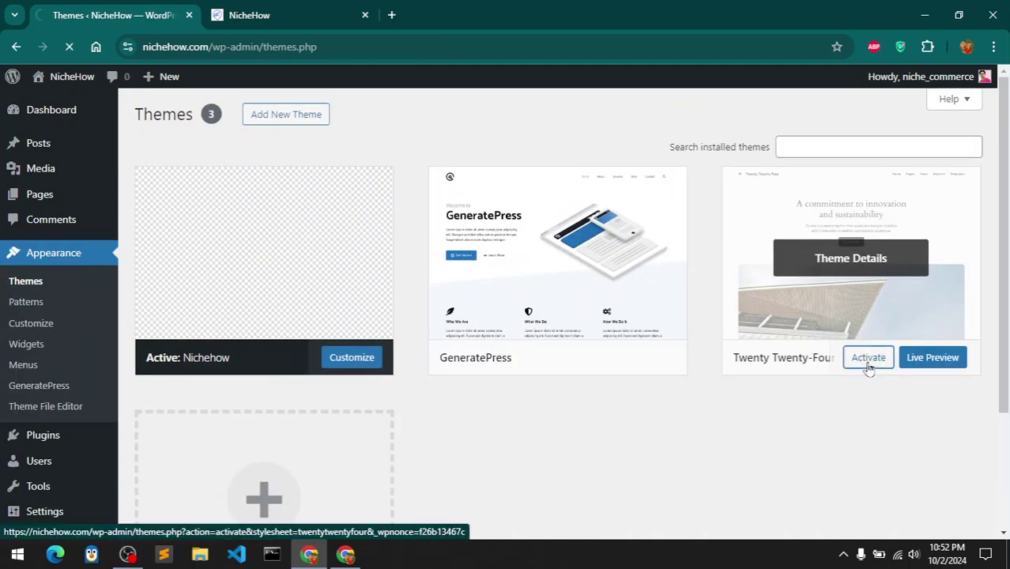
# Reload the homepage and locate the og:type meta tag in DevTools with an 'og:' search
pyautogui.click(296, 16)
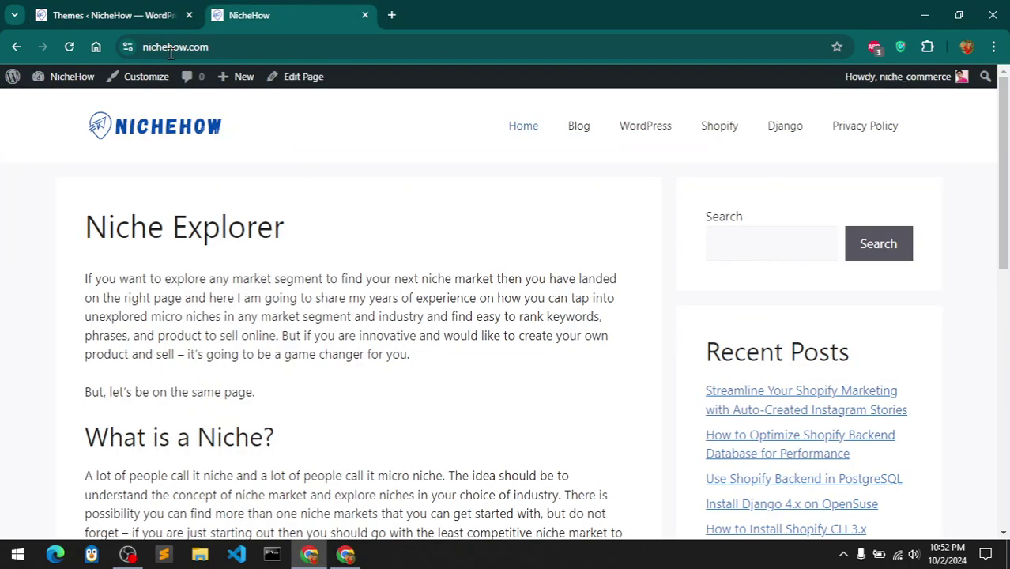
pyautogui.click(68, 46)
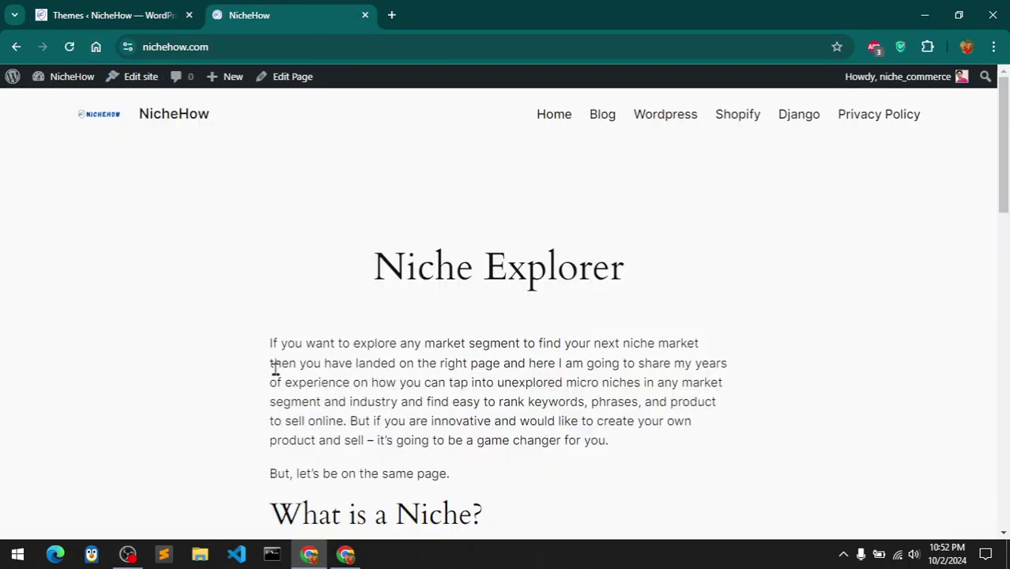
pyautogui.click(345, 553)
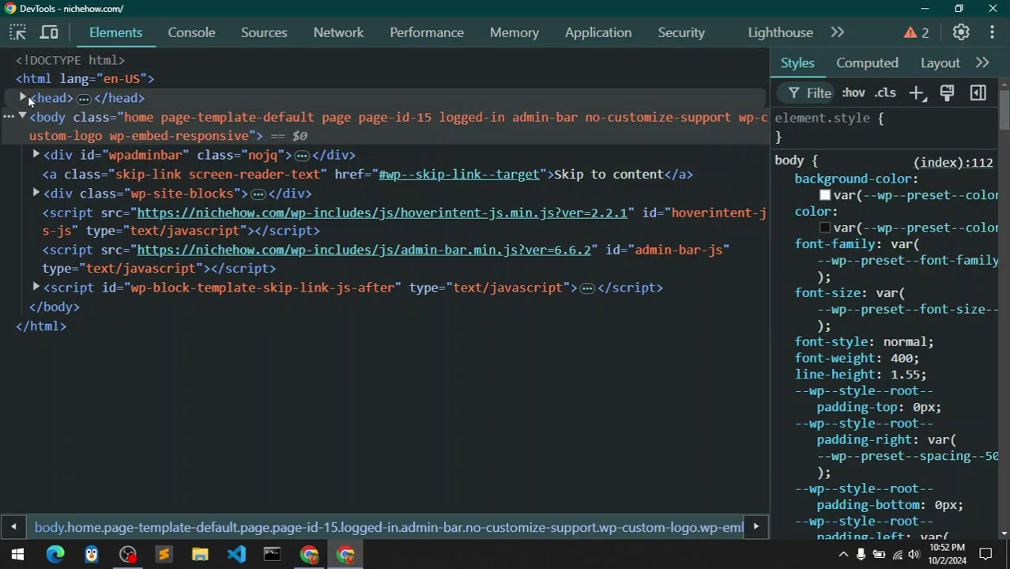
pyautogui.click(23, 98)
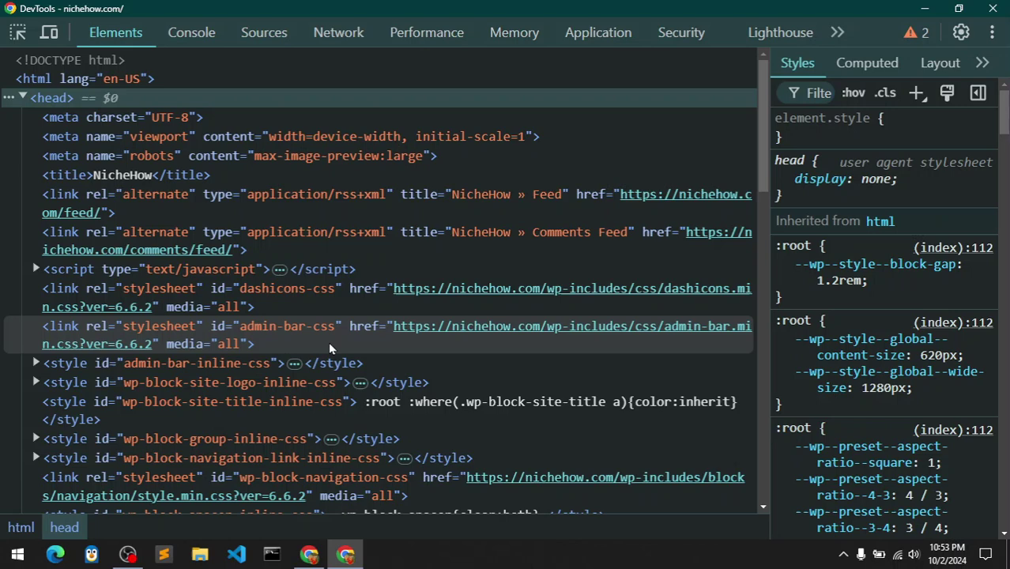
pyautogui.hotkey('ctrl', 'f')
pyautogui.write('og:')
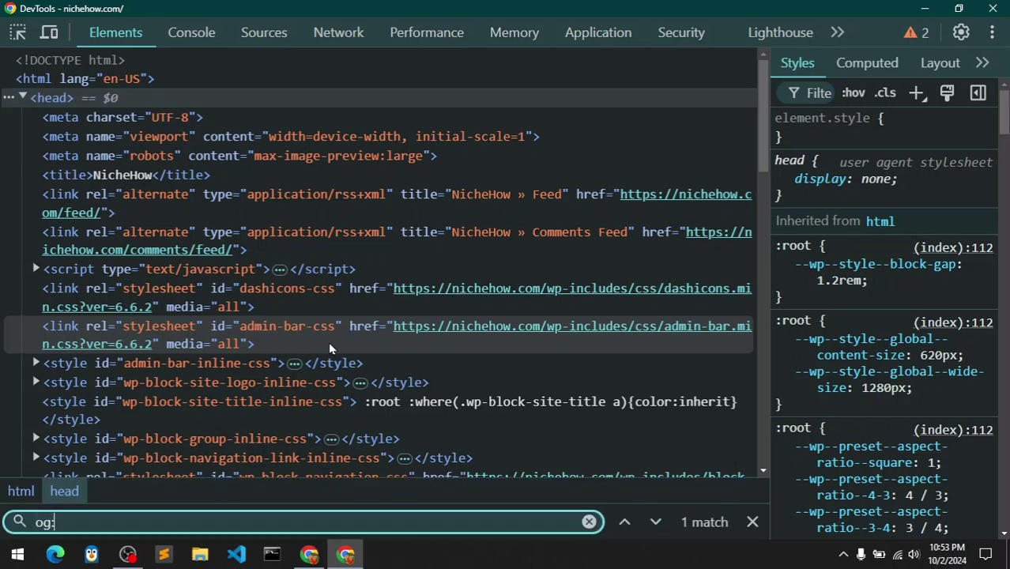
pyautogui.press('Return')
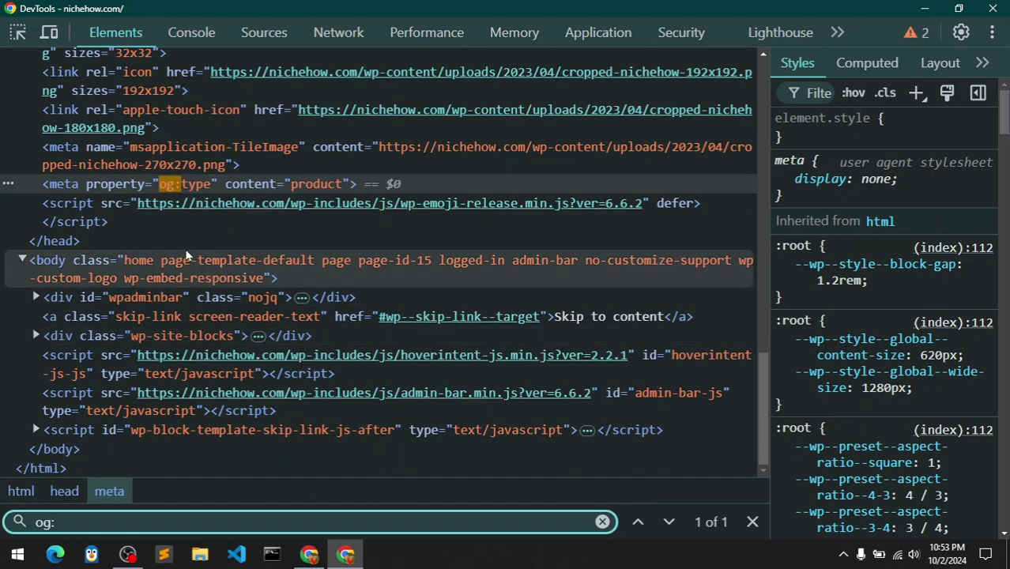
# Close DevTools and reopen Tag Manager settings, scrolling down to the Insert/Update Tags button
pyautogui.click(989, 9)
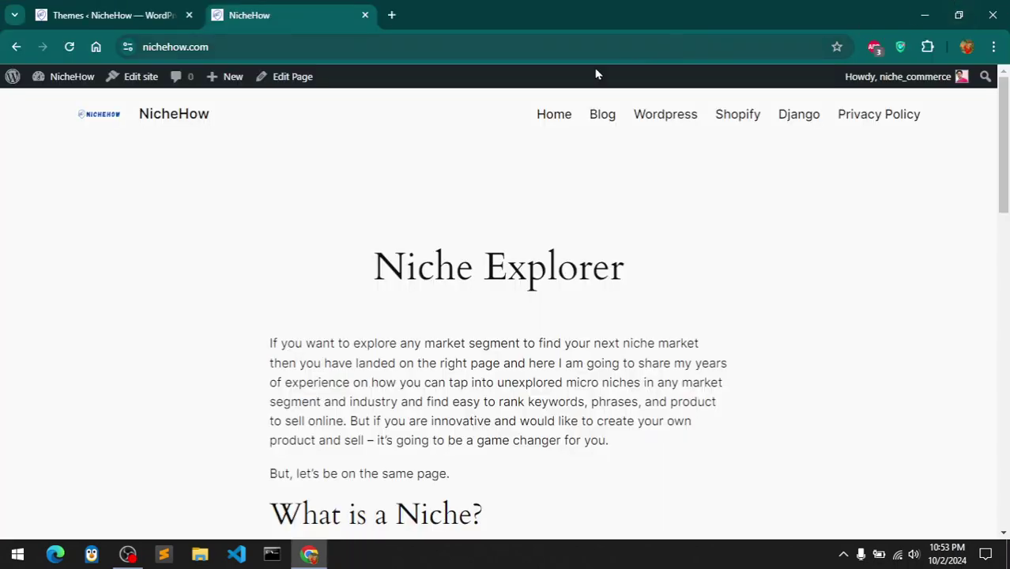
pyautogui.click(158, 8)
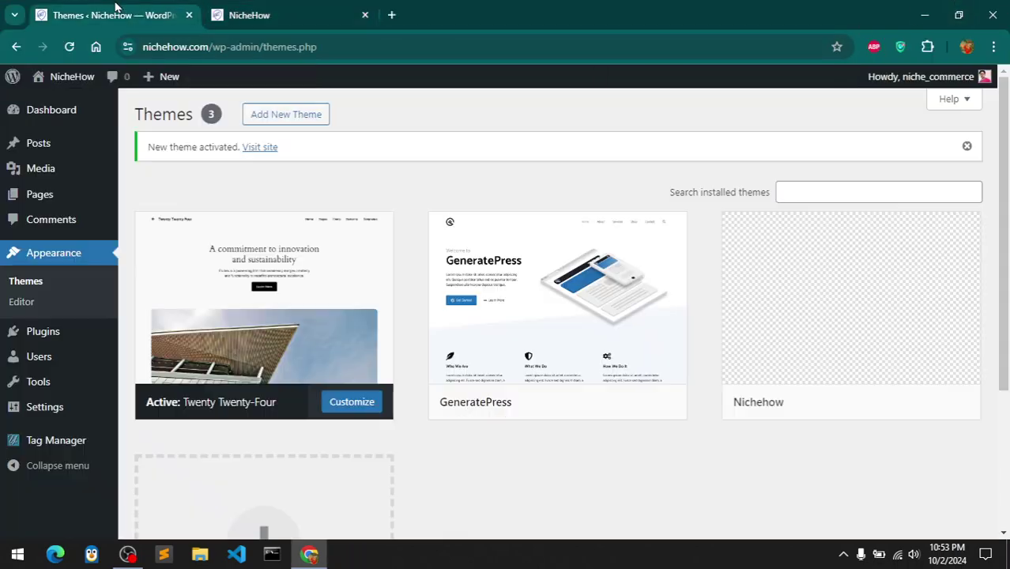
pyautogui.click(63, 447)
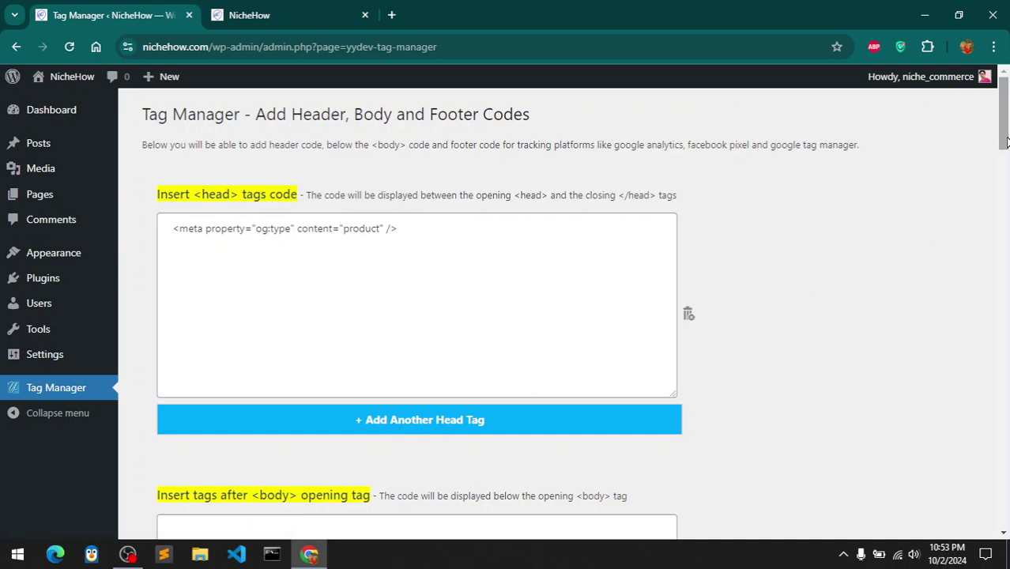
pyautogui.moveTo(1006, 141); pyautogui.dragTo(1002, 359)
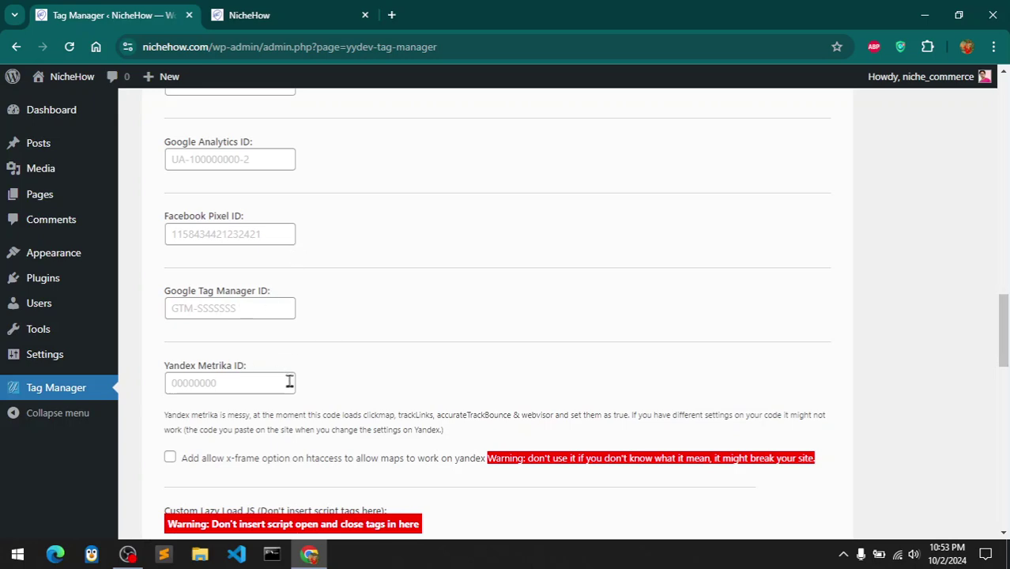
pyautogui.scroll(-10, 446, 346)
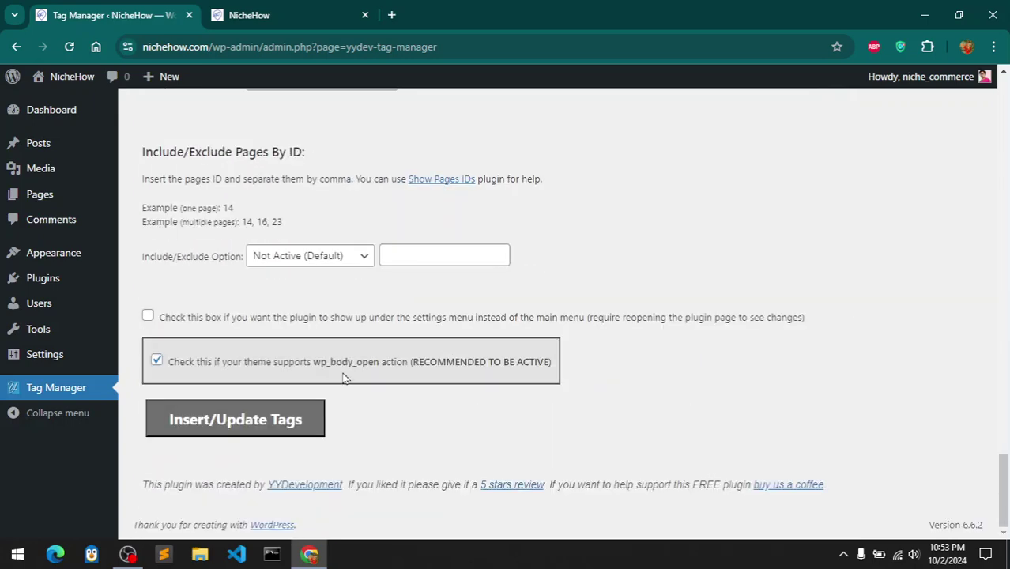